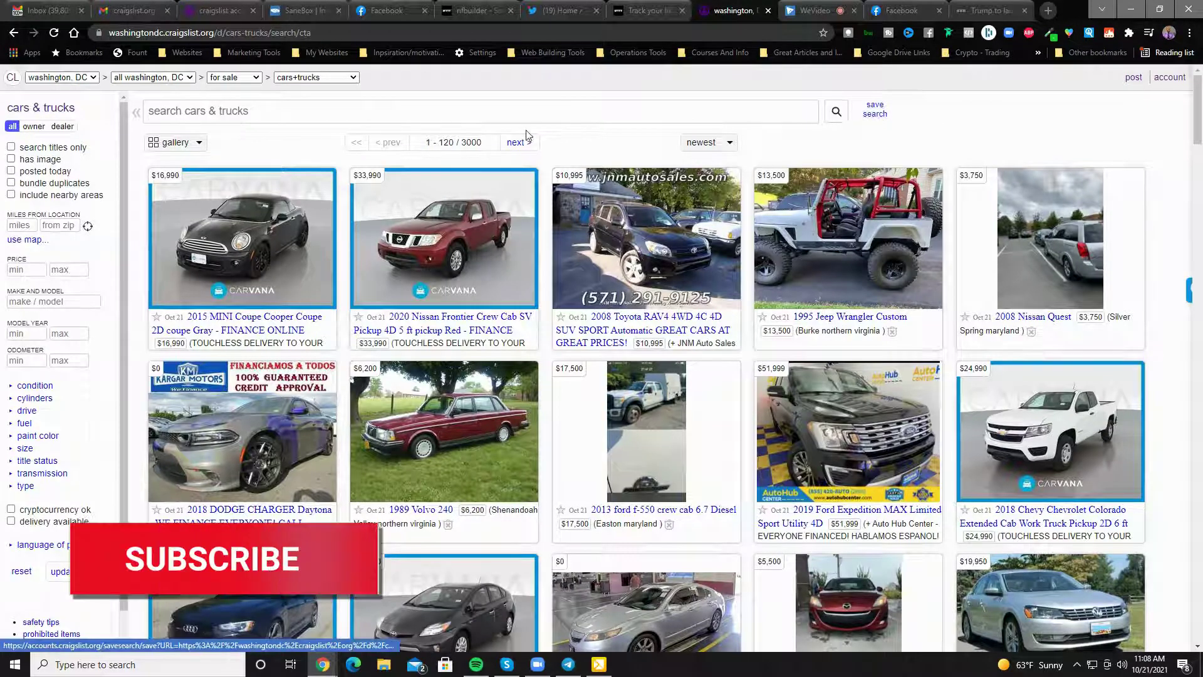
pyautogui.click(519, 114)
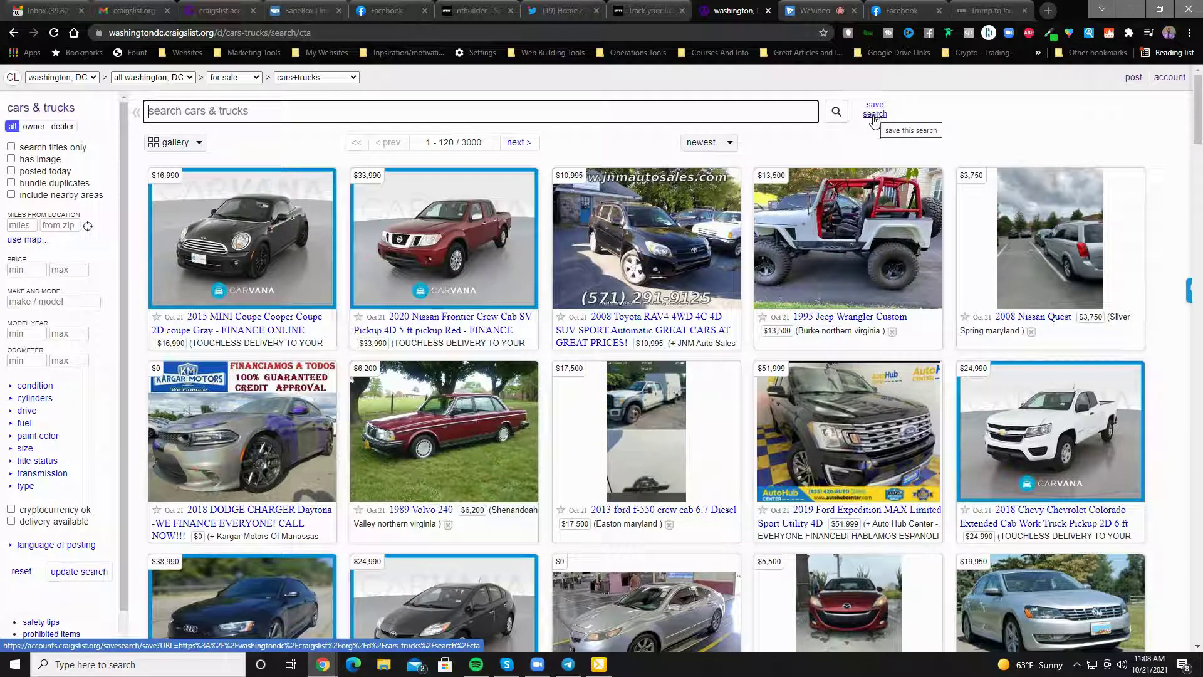
pyautogui.scroll(-1, 875, 120)
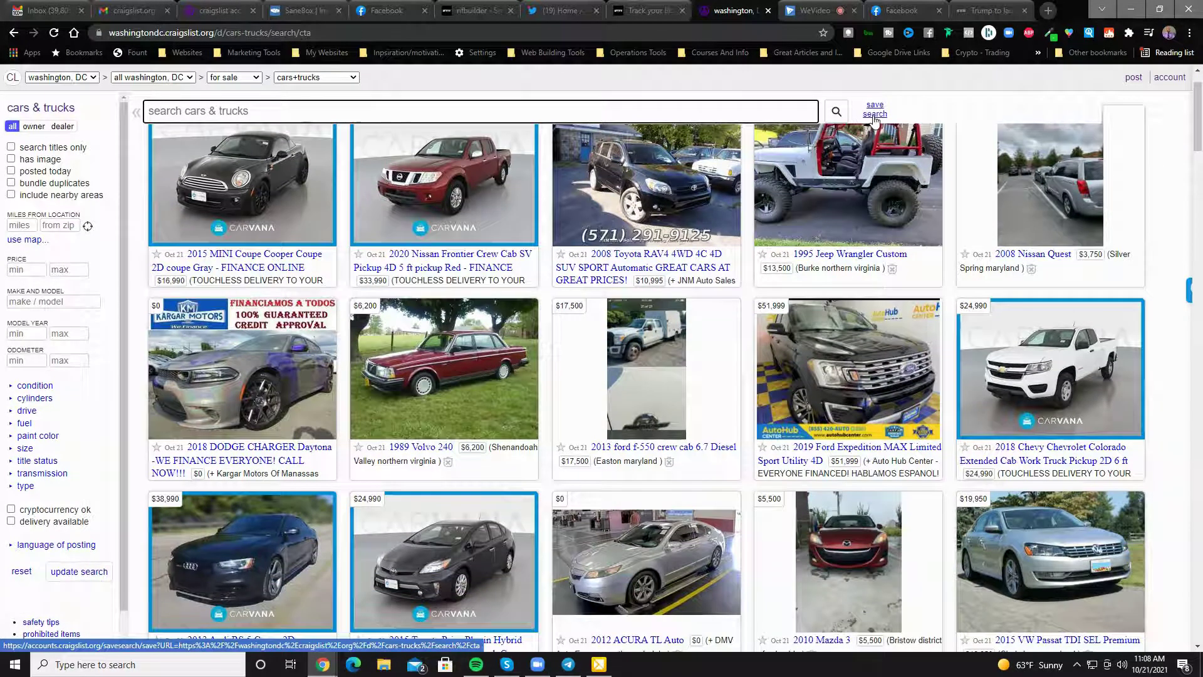
pyautogui.scroll(-2, 875, 120)
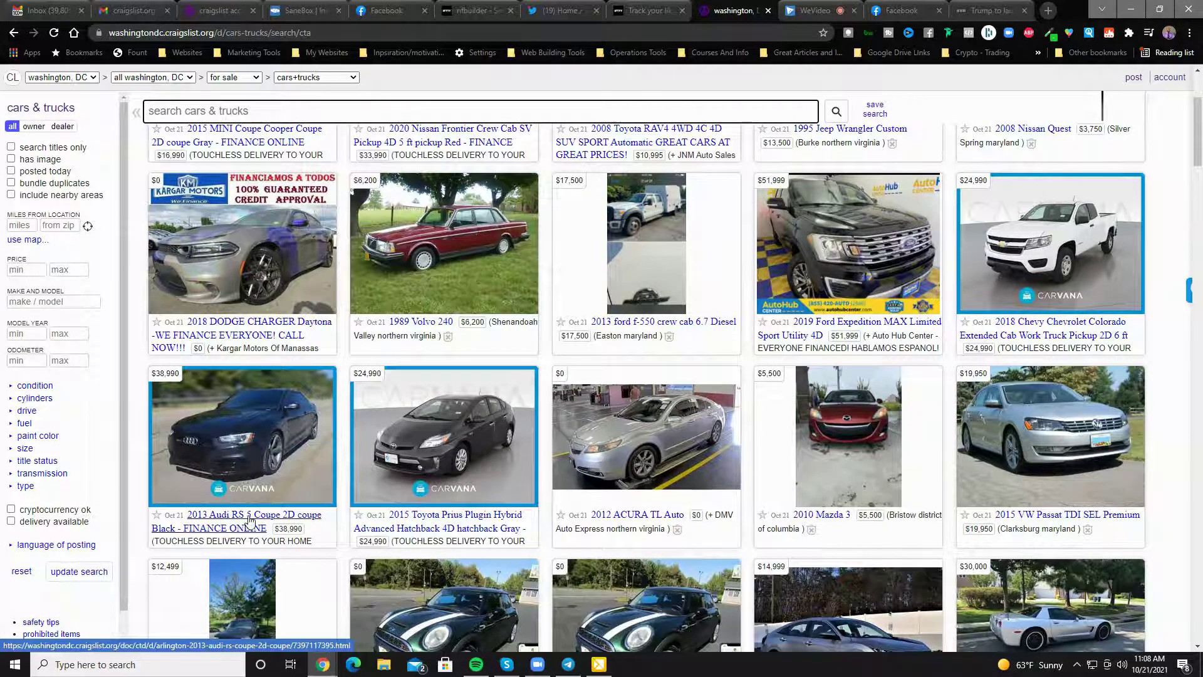
pyautogui.scroll(1, 339, 391)
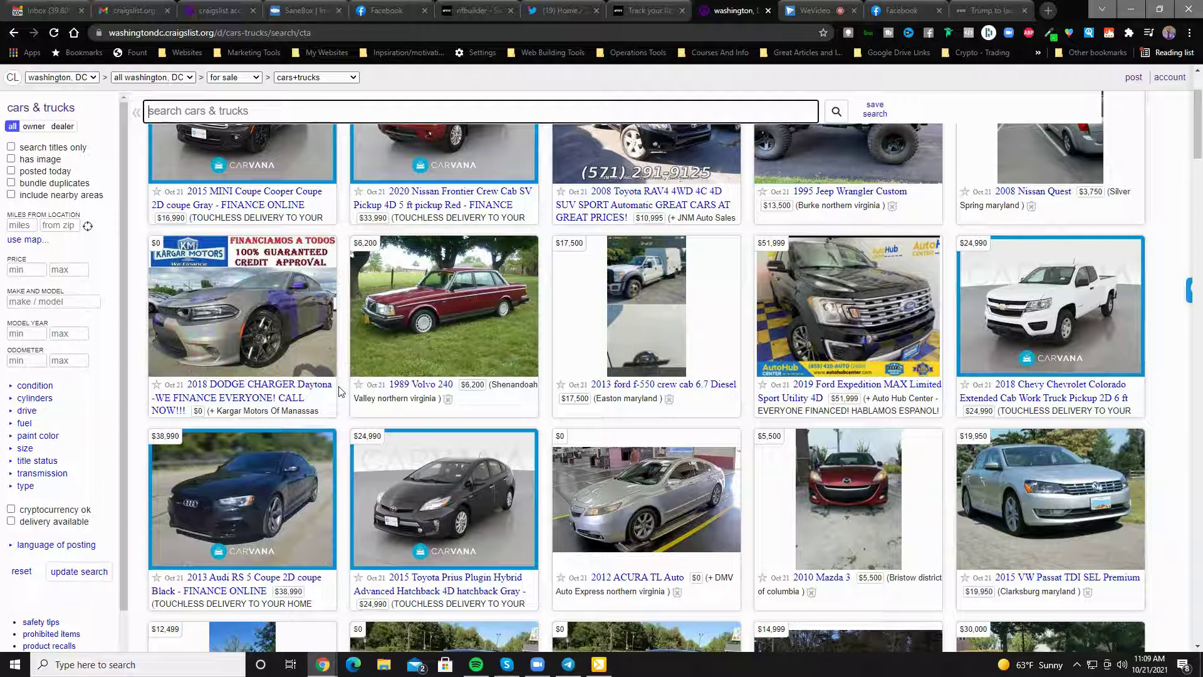
pyautogui.moveTo(319, 373)
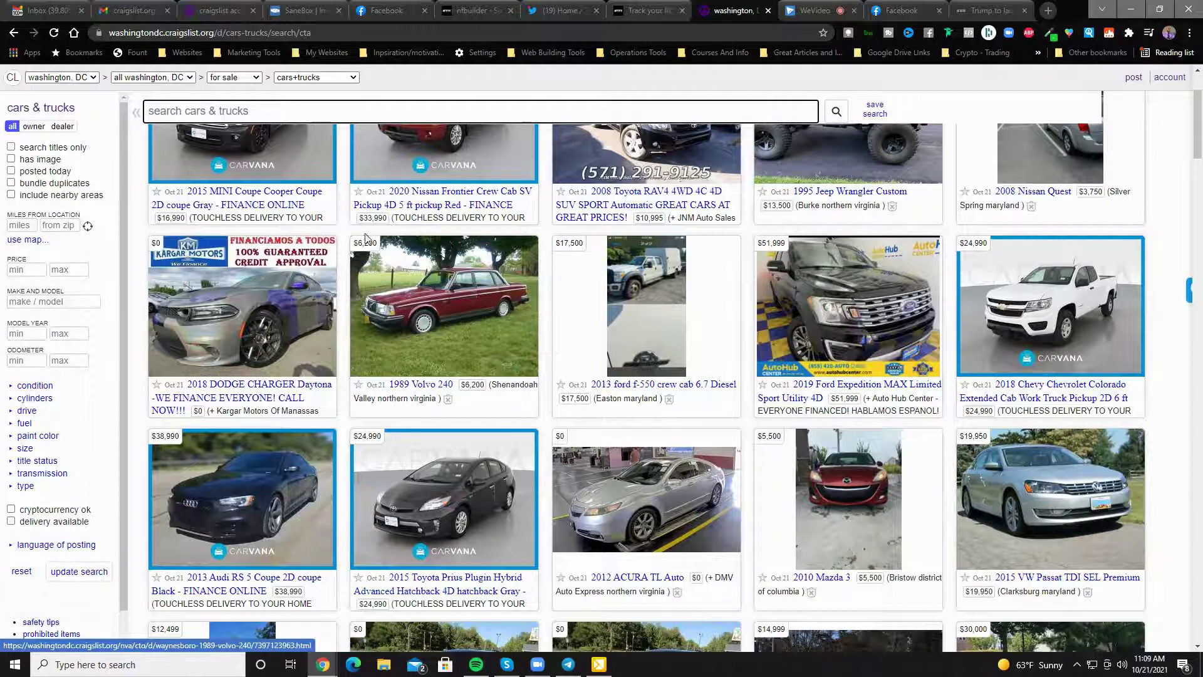
# Search DC cars & trucks for 'Audi RS' and look over the 14 listings.
pyautogui.click(228, 112)
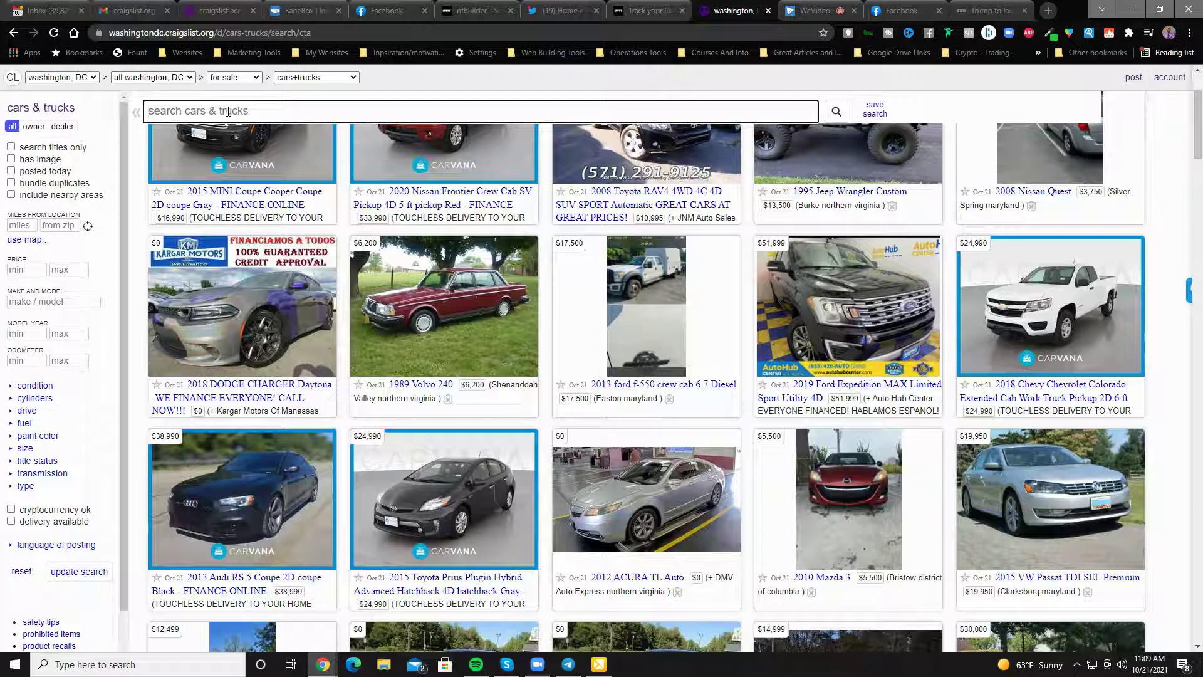
pyautogui.write('Audi ')
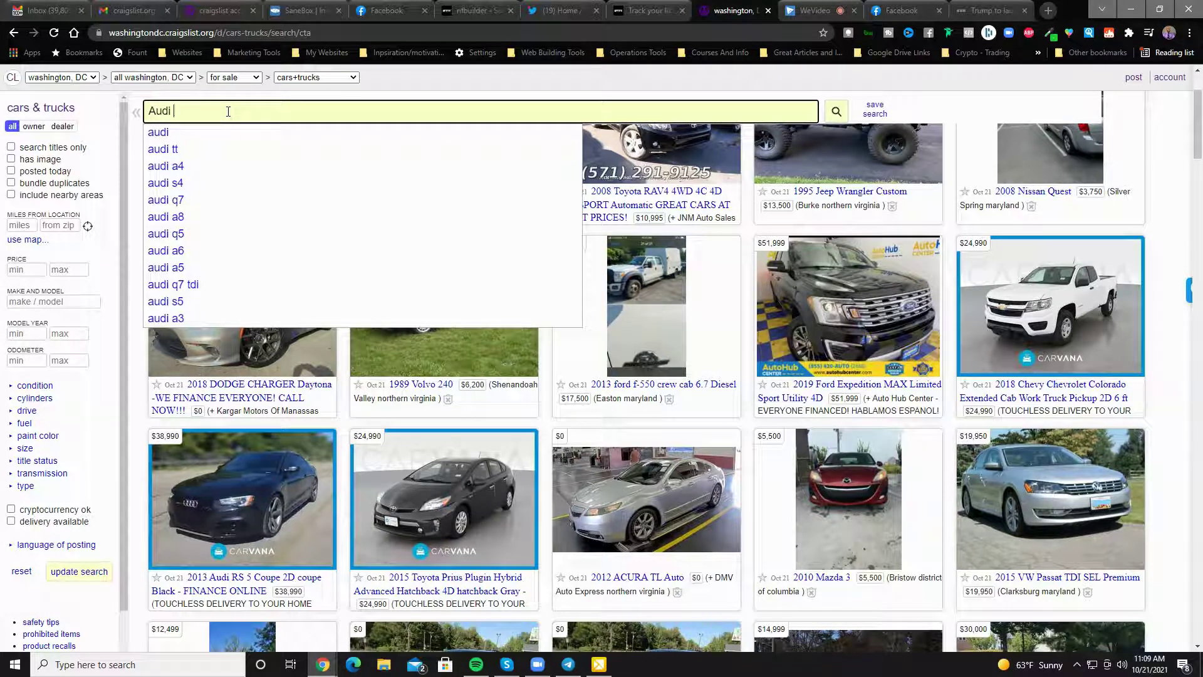
pyautogui.write('RS')
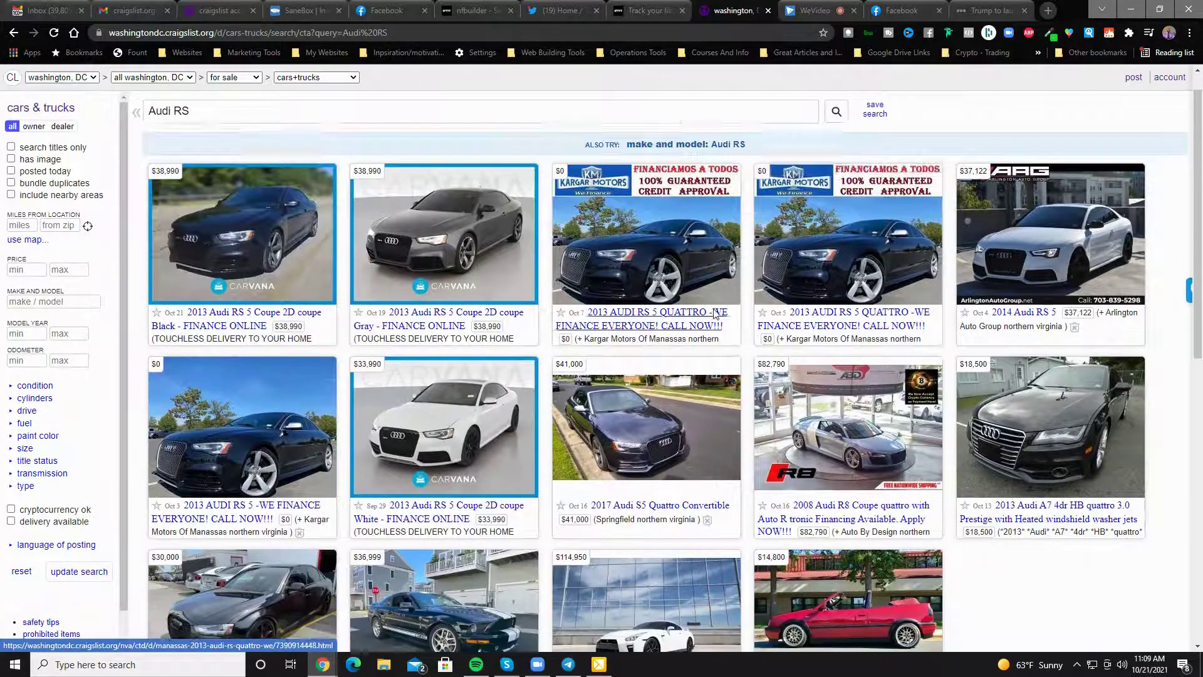
pyautogui.scroll(2, 740, 301)
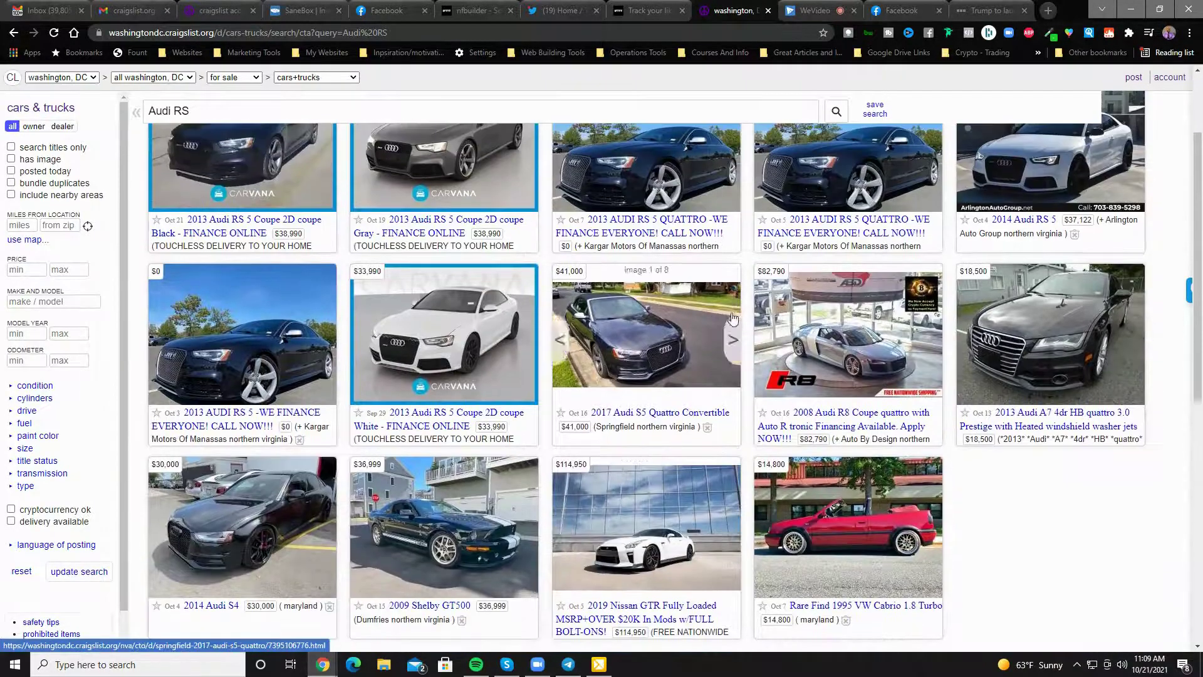
pyautogui.scroll(2, 767, 284)
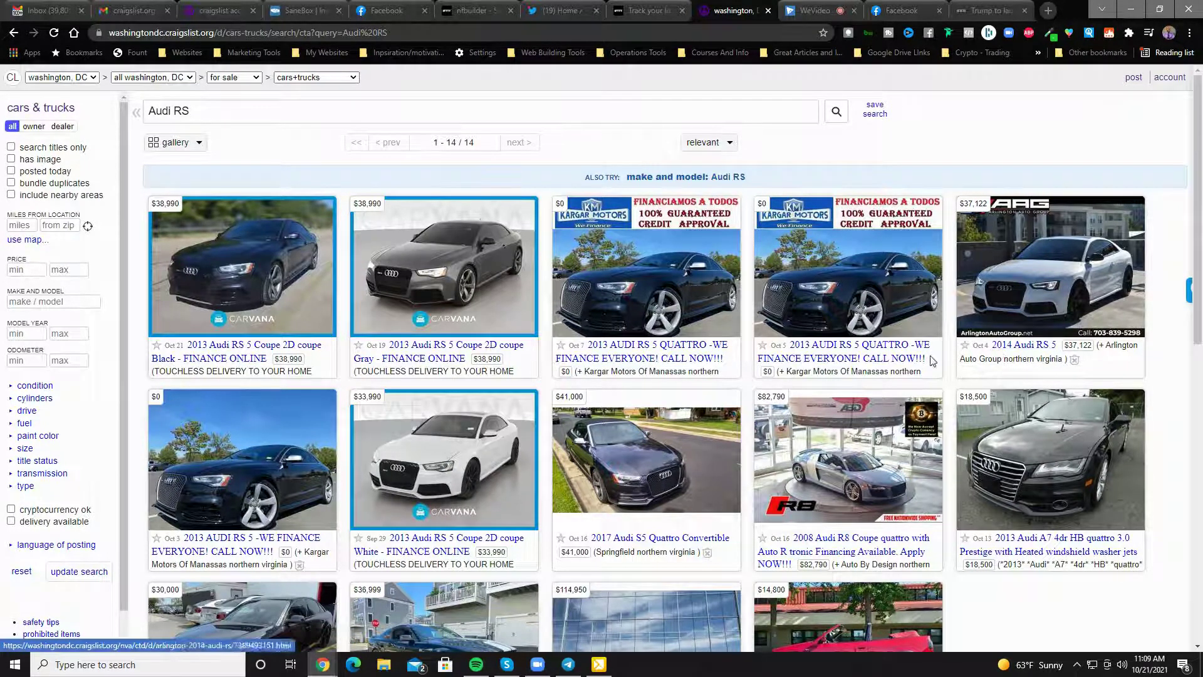
# Refine the query to 'Audi RS 2015', run it, and save the search.
pyautogui.click(217, 112)
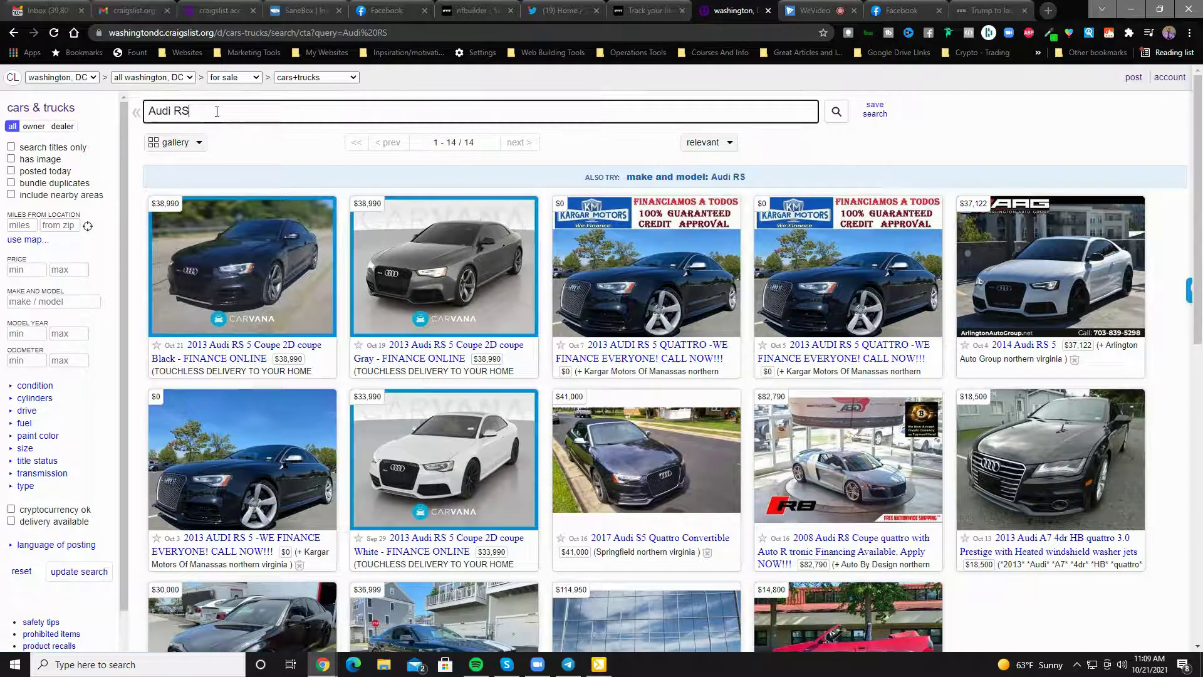
pyautogui.write('2001')
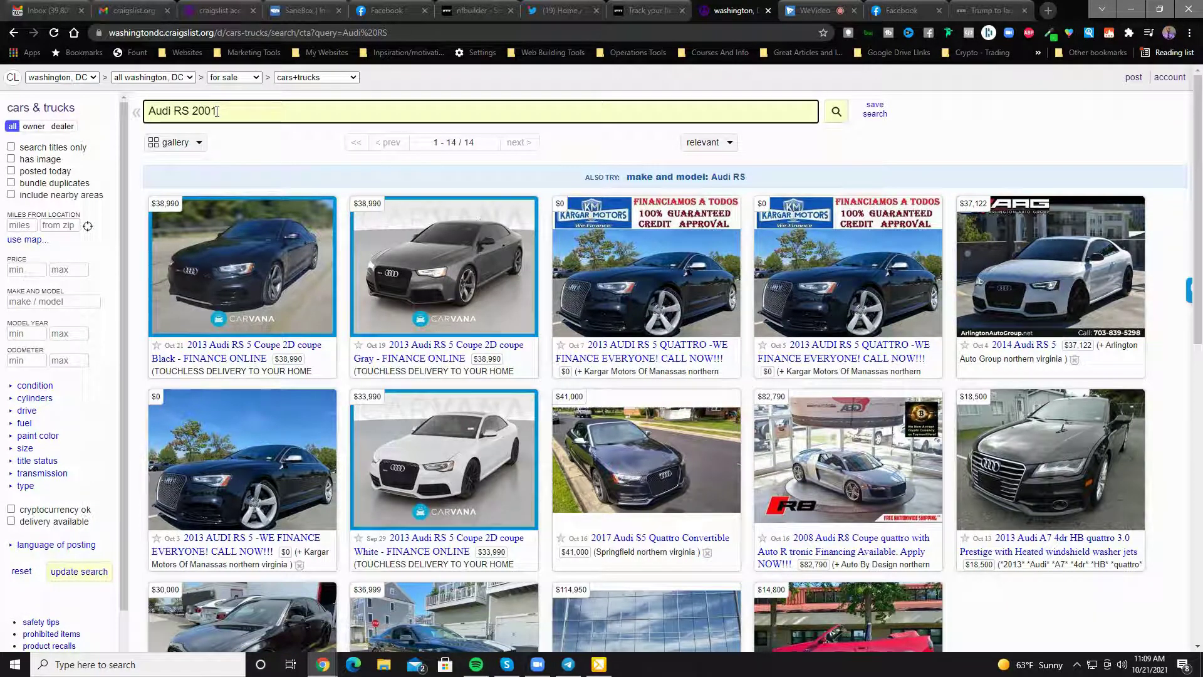
pyautogui.press('BackSpace')
pyautogui.write('15')
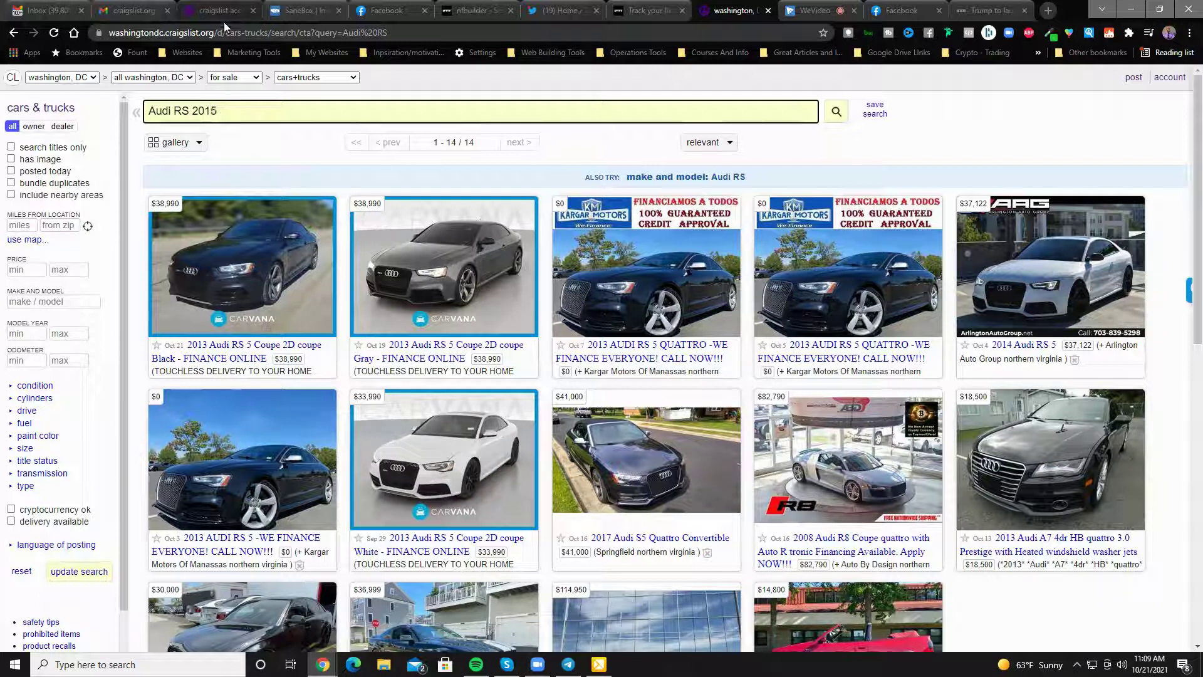
pyautogui.click(833, 117)
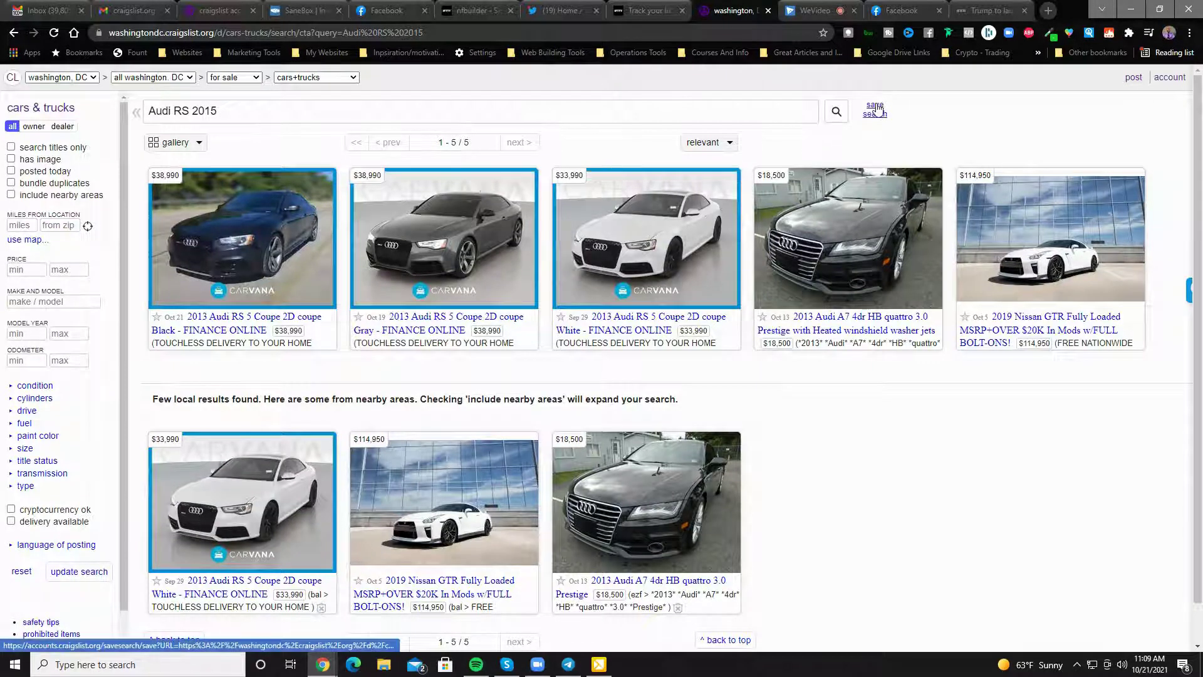
pyautogui.click(876, 109)
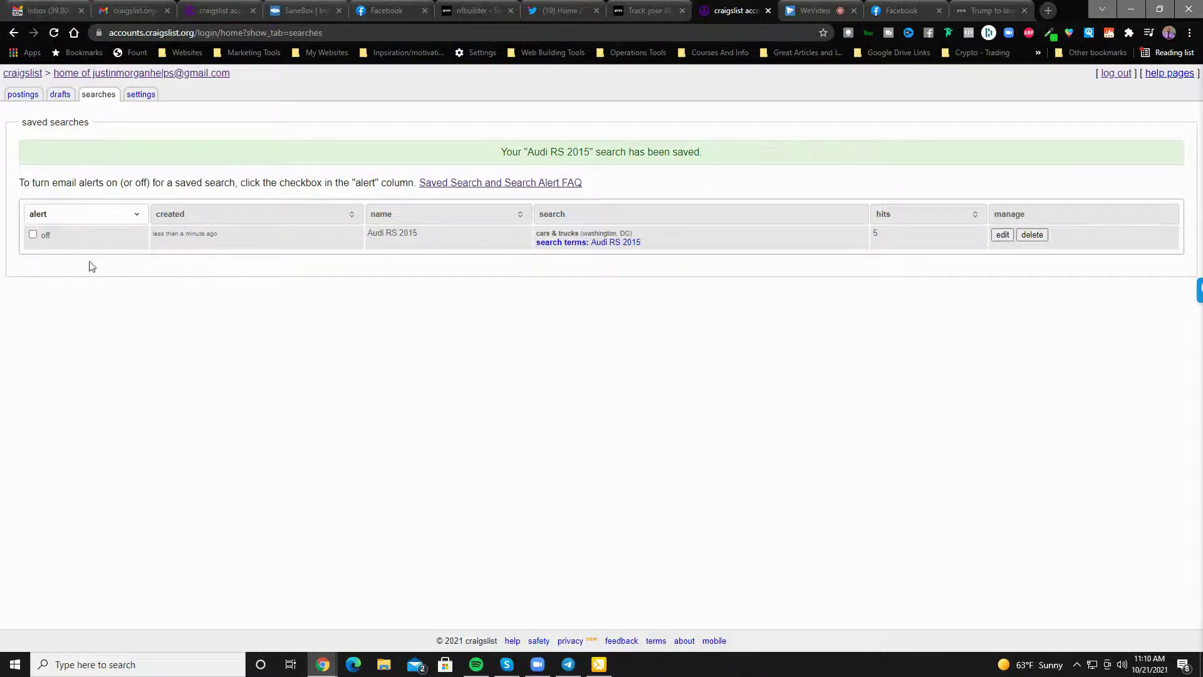
# Enable email alerts for the 'Audi RS 2015' saved search and open its 5 results.
pyautogui.click(33, 235)
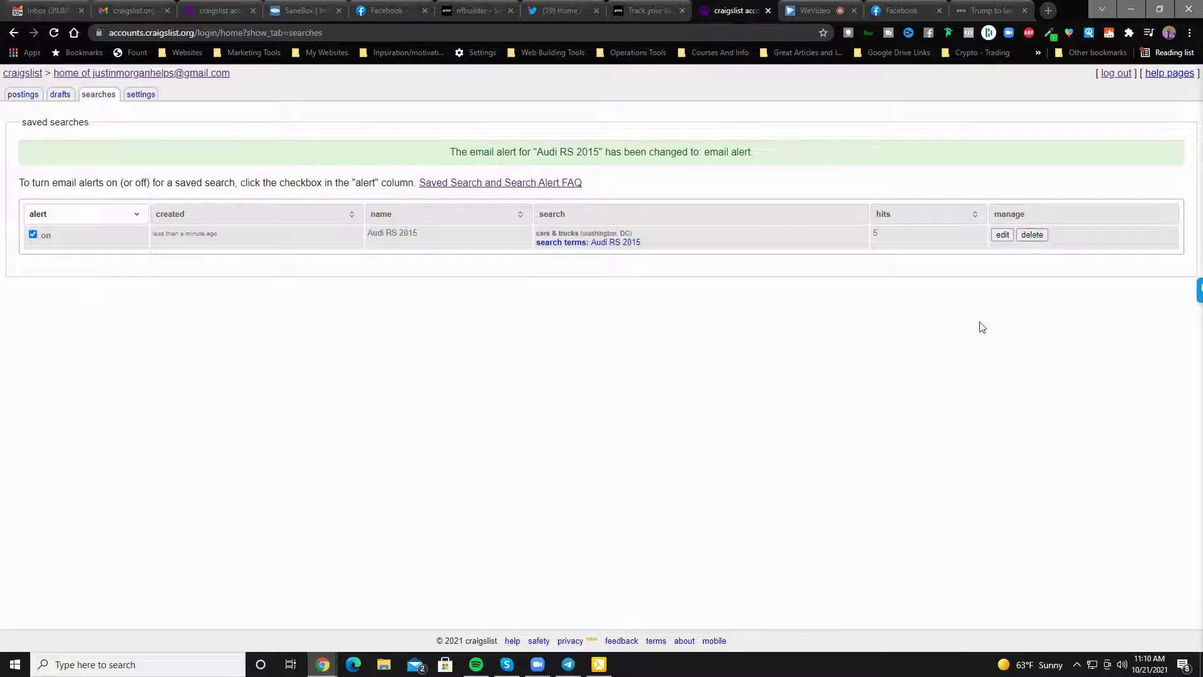
pyautogui.click(54, 33)
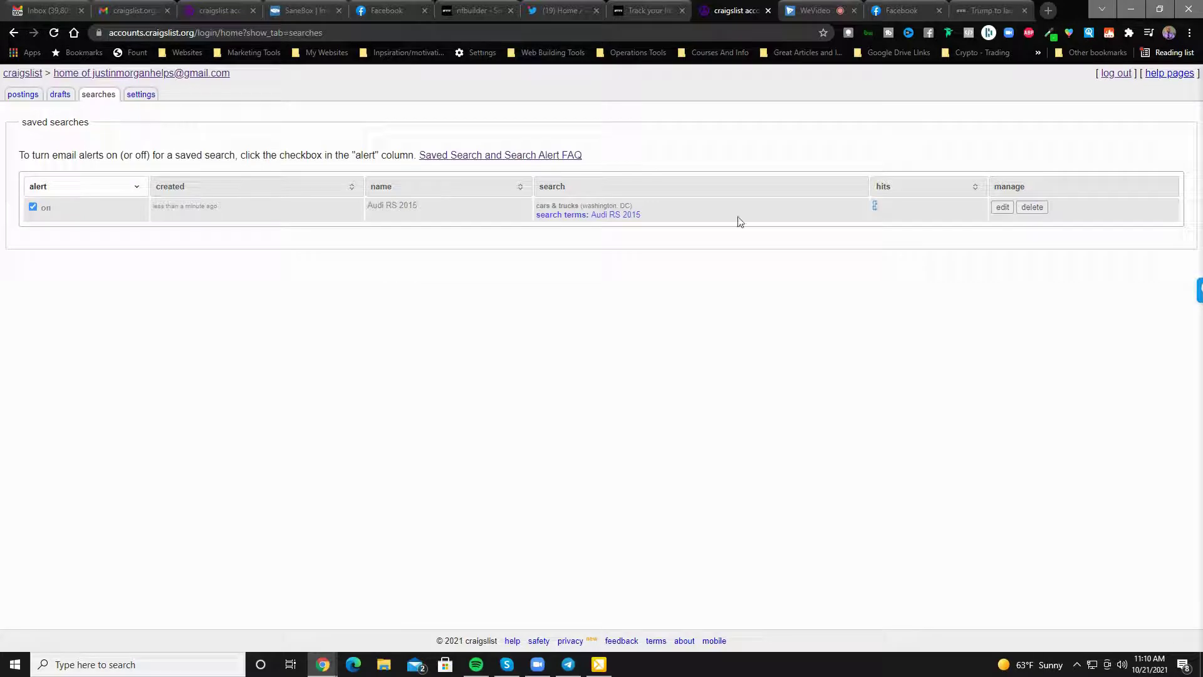
pyautogui.click(576, 218)
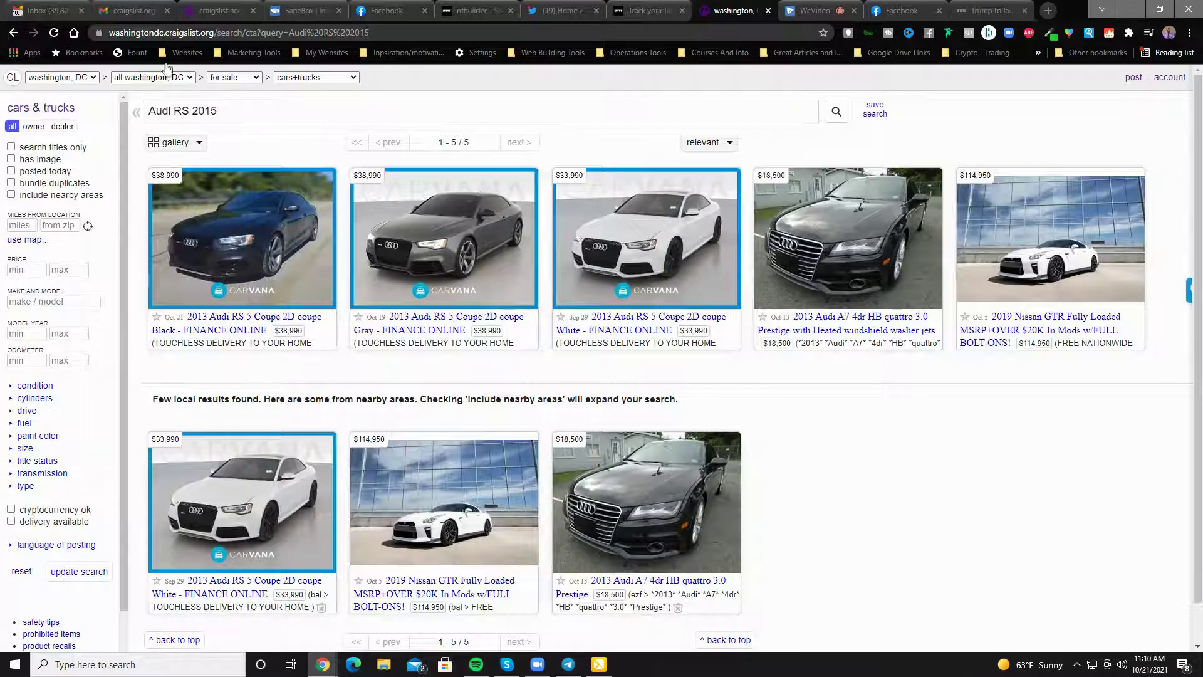
pyautogui.click(131, 11)
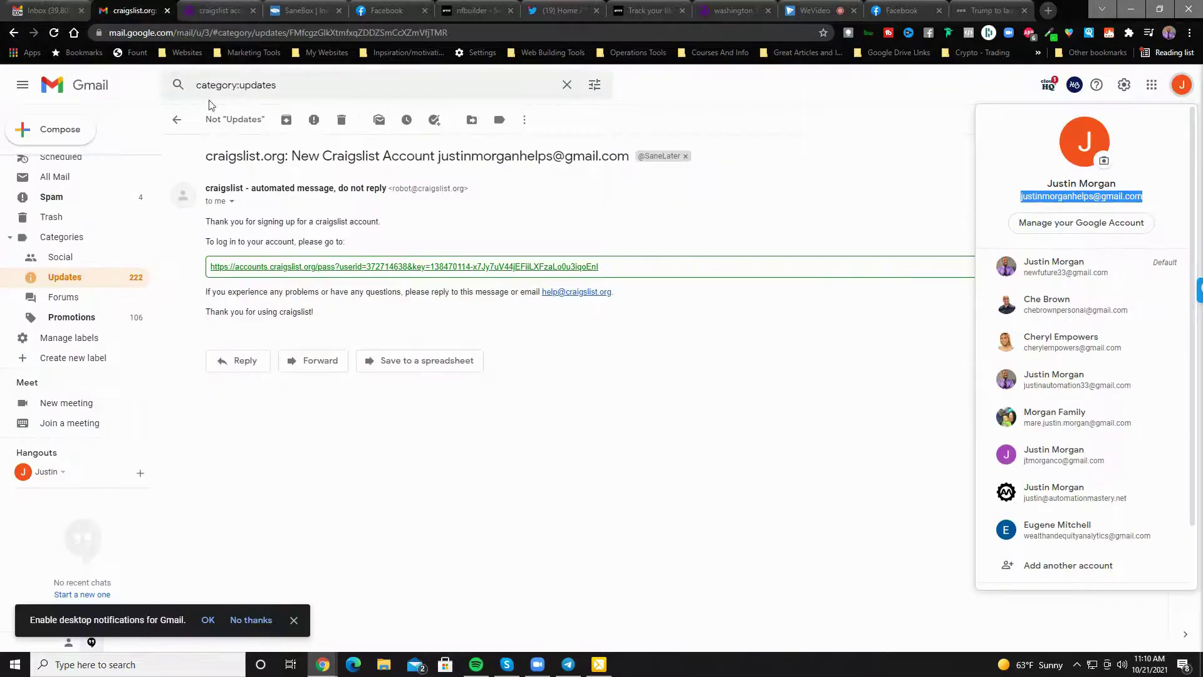
pyautogui.click(176, 120)
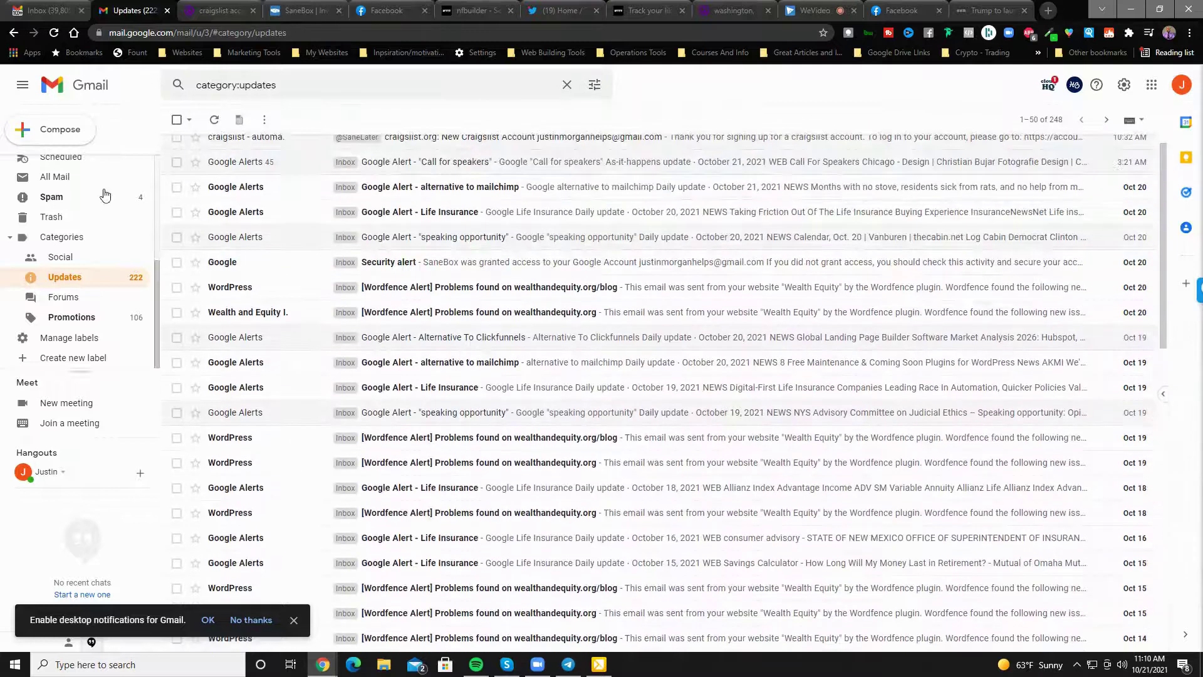
pyautogui.scroll(3, 105, 196)
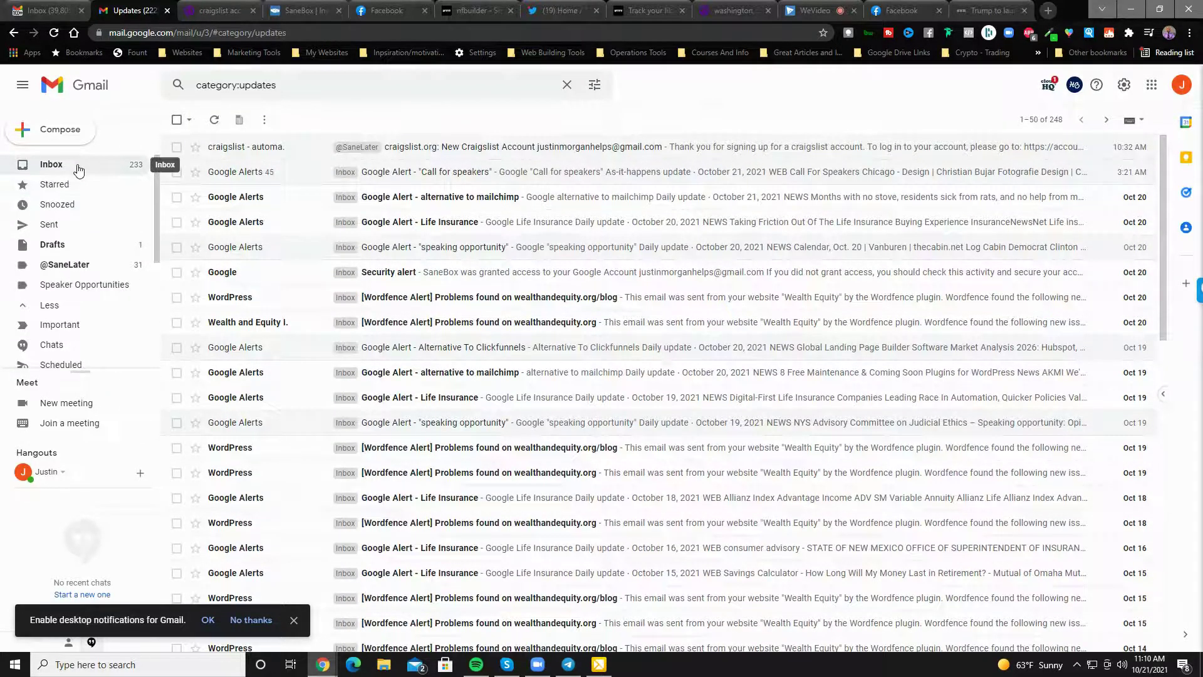
pyautogui.click(78, 171)
pyautogui.click(380, 153)
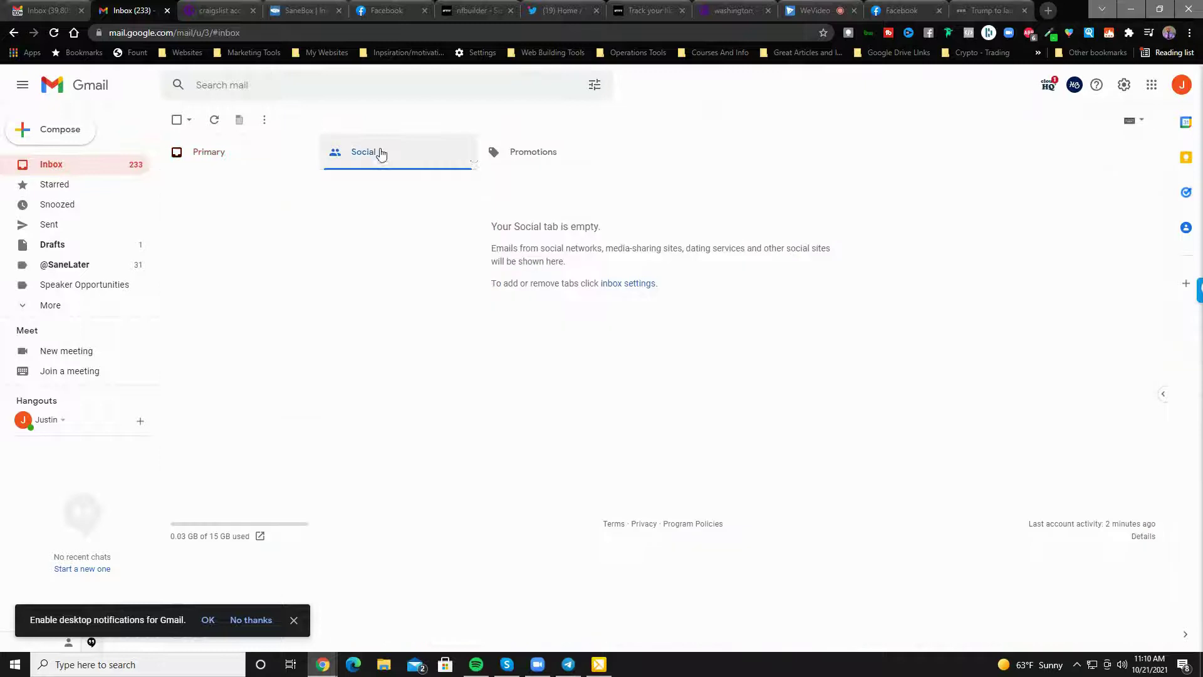
pyautogui.click(524, 153)
pyautogui.click(246, 162)
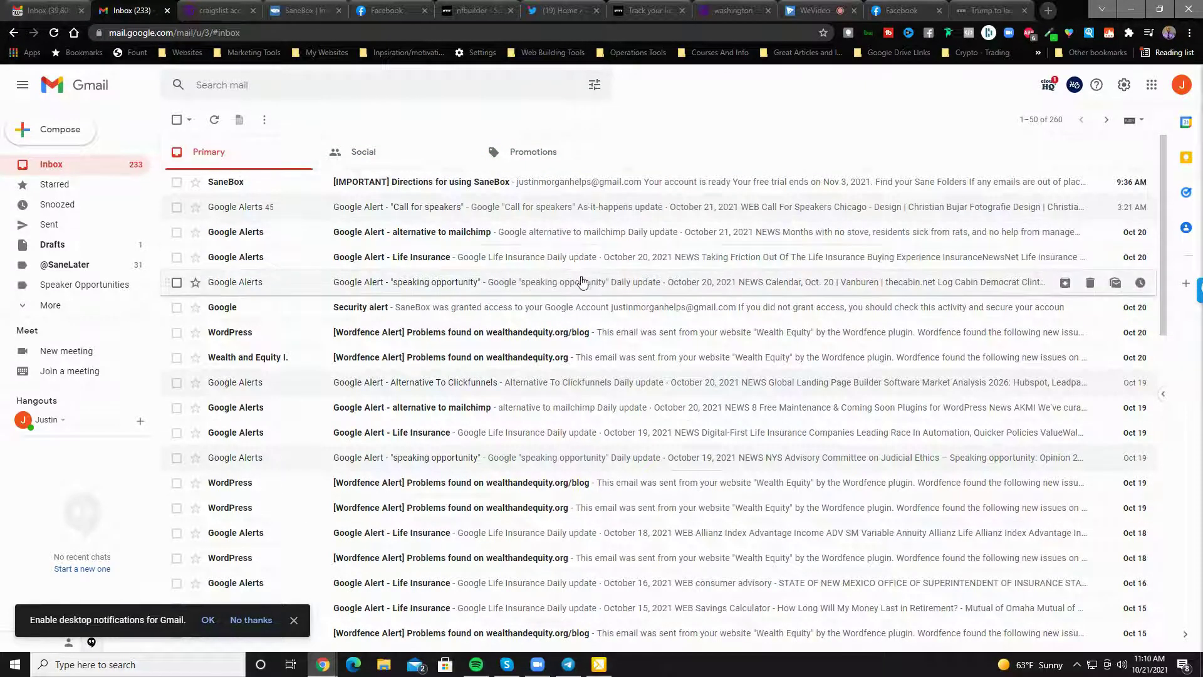
pyautogui.click(48, 307)
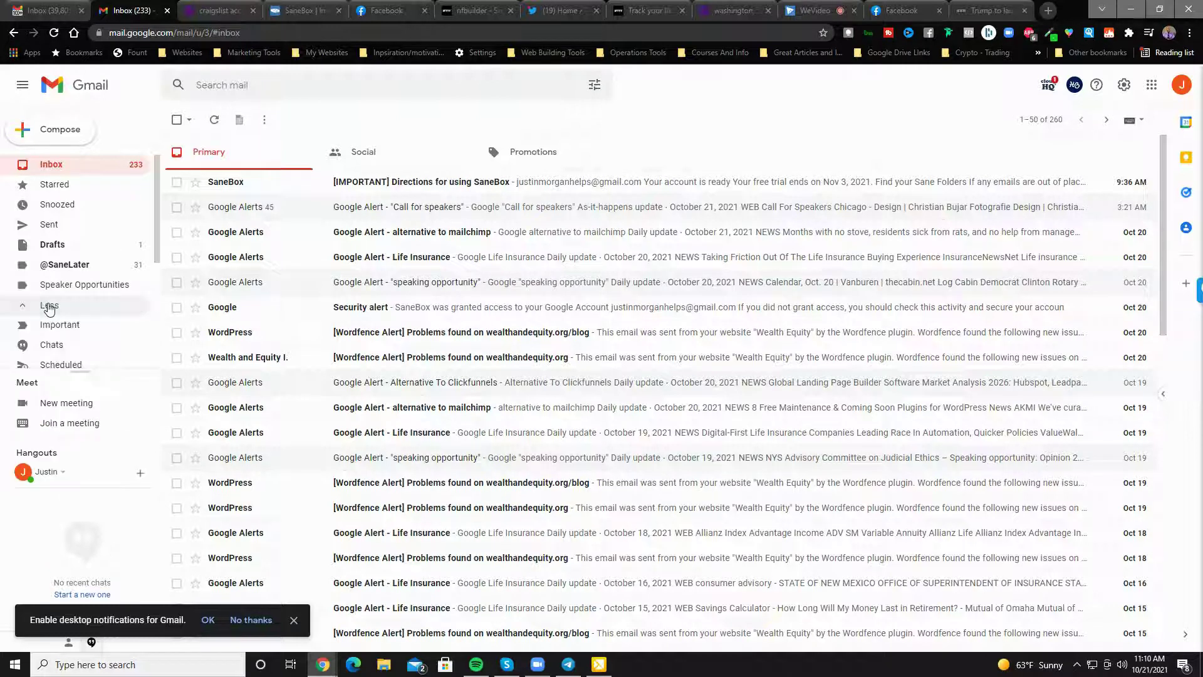
pyautogui.scroll(-3, 82, 284)
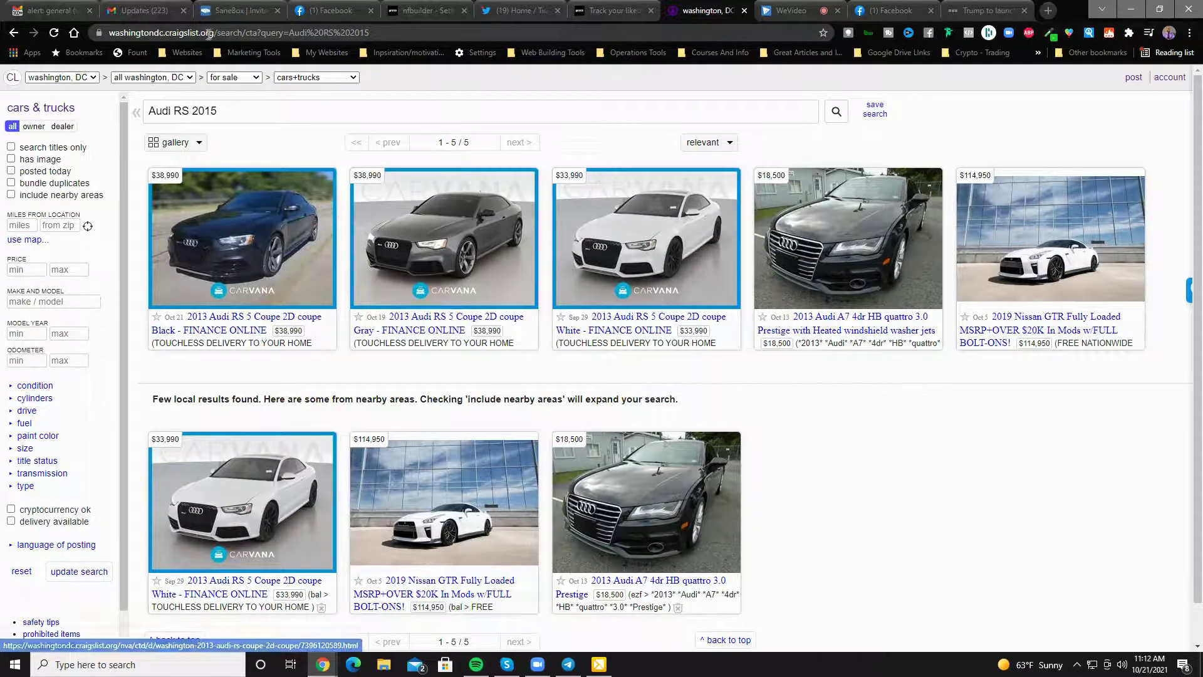
# Open the 'alert: general (washington, DC)' email and look through its for-sale listings.
pyautogui.click(57, 14)
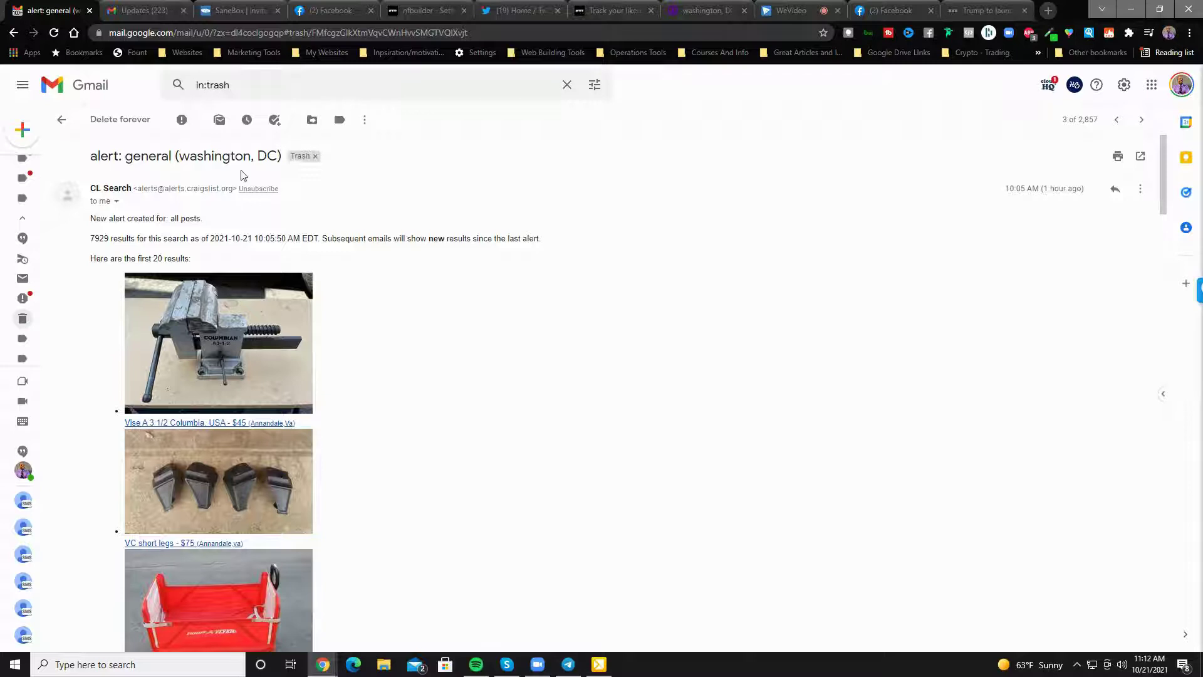
pyautogui.scroll(-5, 308, 190)
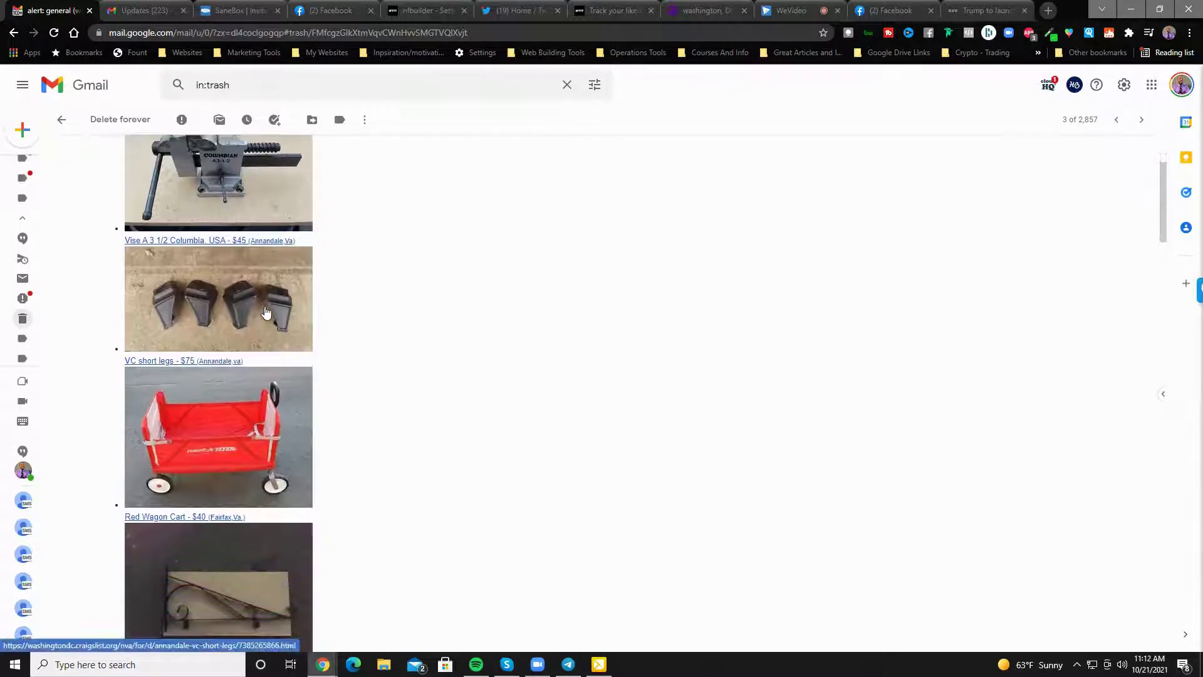
pyautogui.scroll(-15, 265, 311)
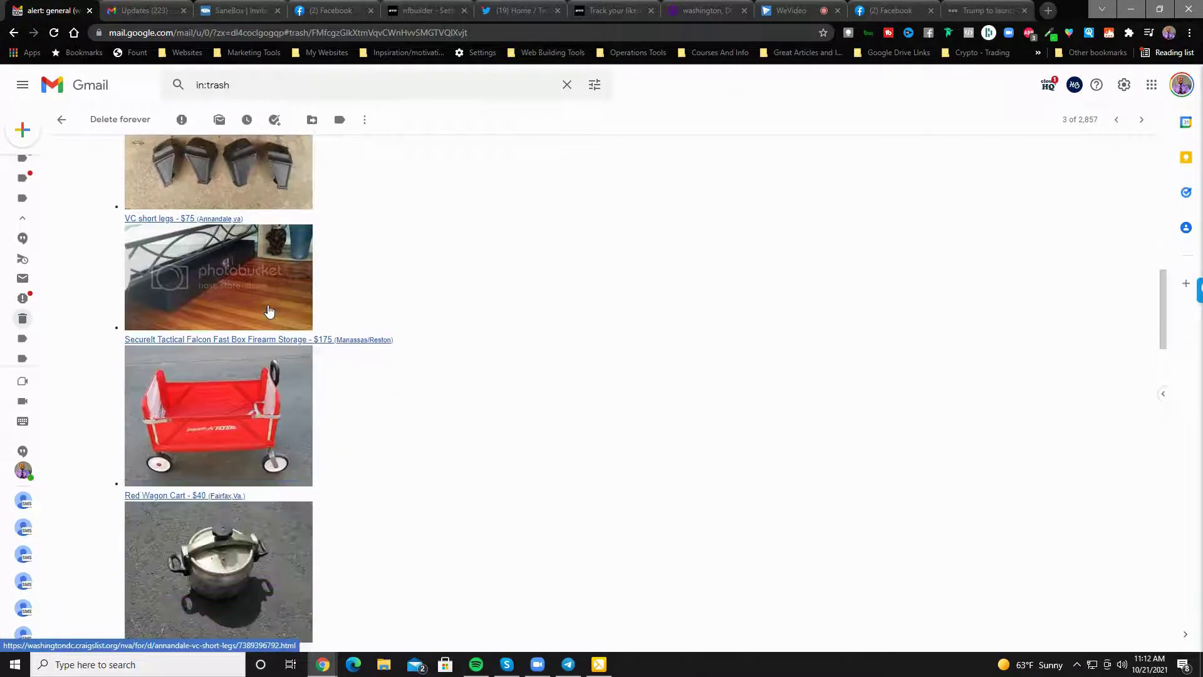
pyautogui.scroll(-3, 269, 309)
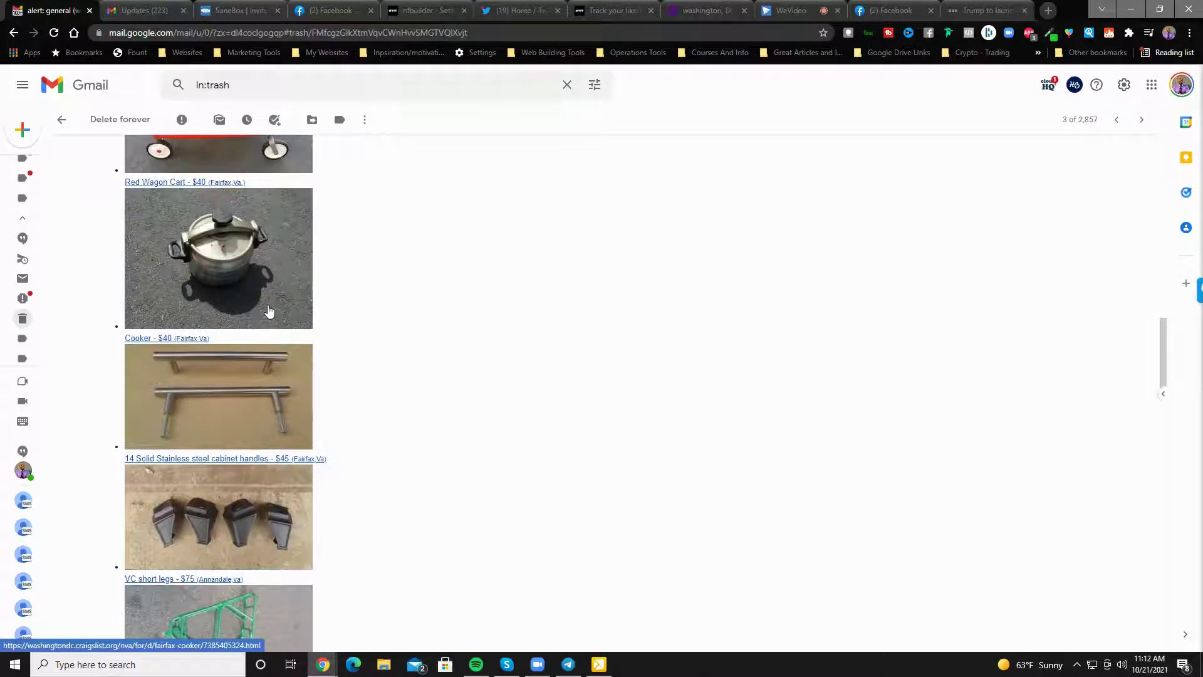
pyautogui.scroll(-5, 284, 366)
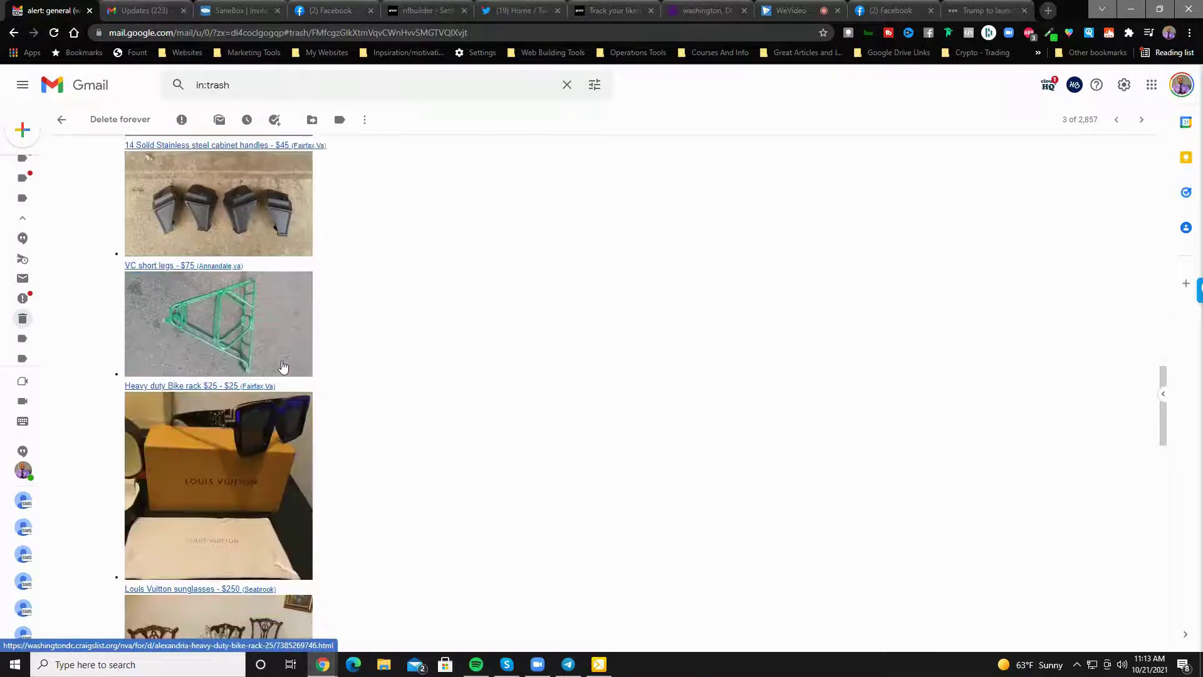
pyautogui.scroll(-15, 283, 367)
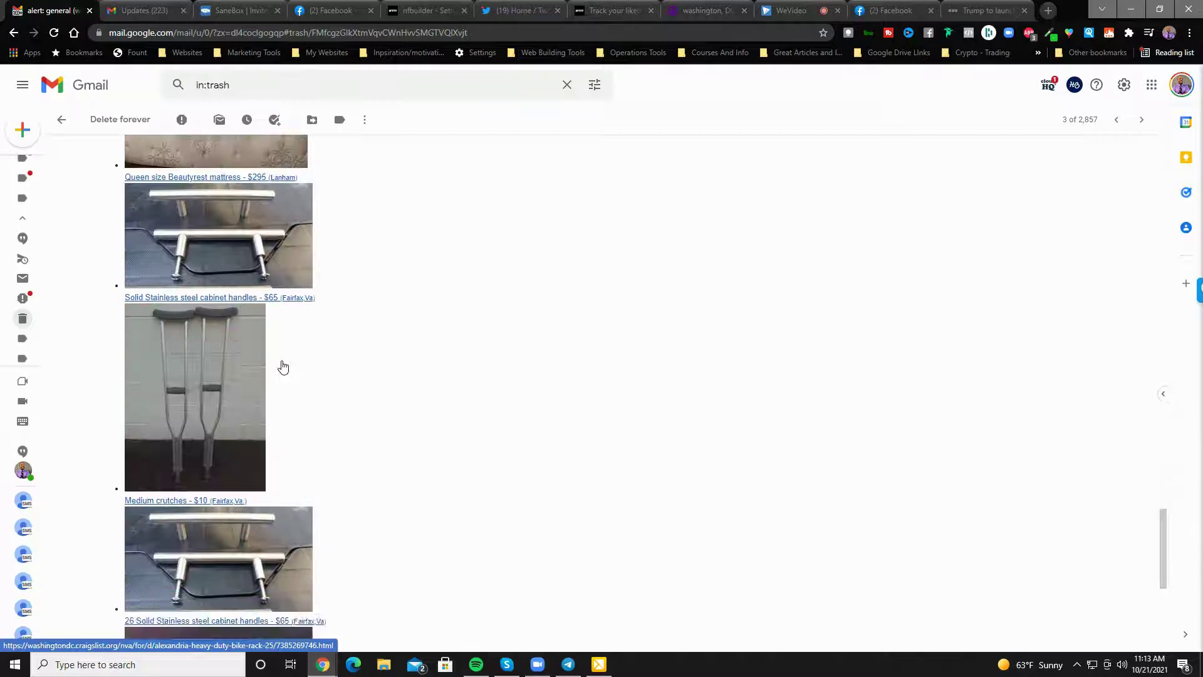
pyautogui.scroll(-1, 284, 368)
pyautogui.scroll(7, 282, 366)
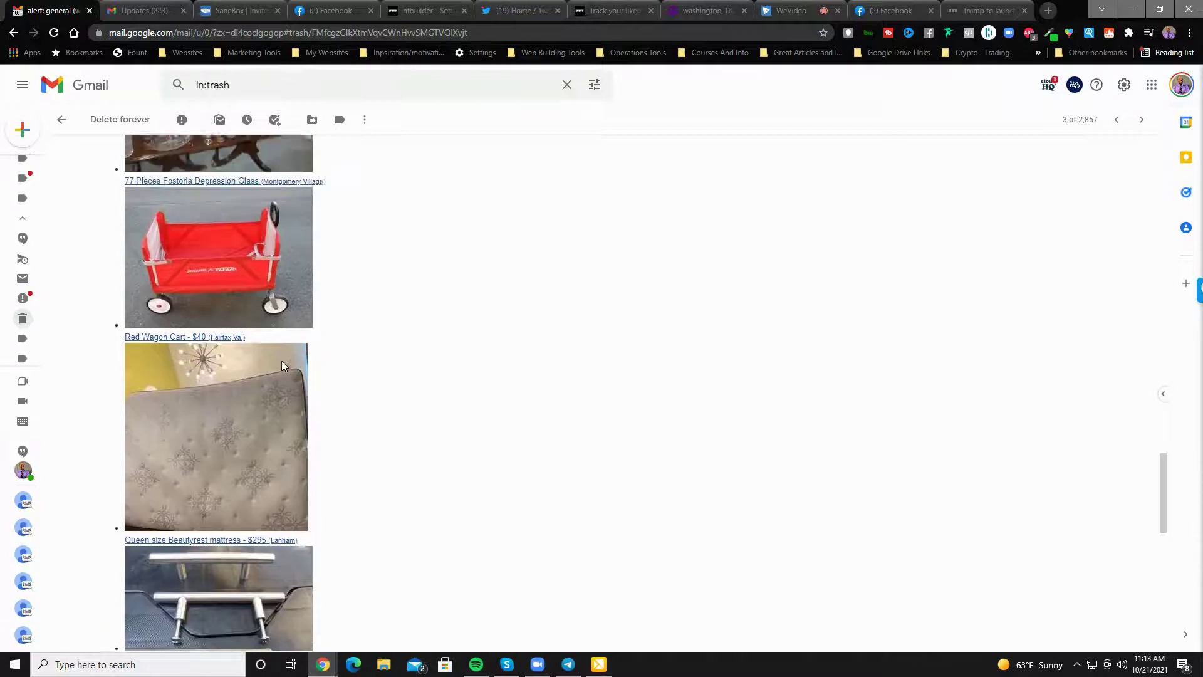
pyautogui.scroll(15, 282, 366)
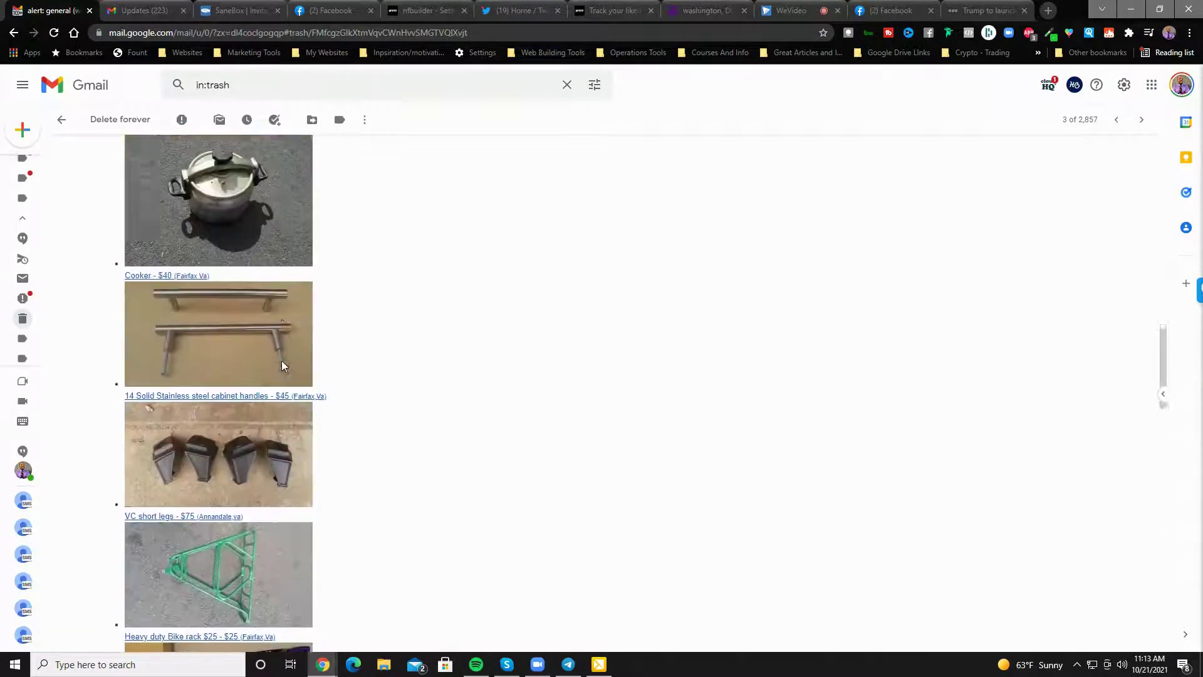
pyautogui.scroll(3, 282, 366)
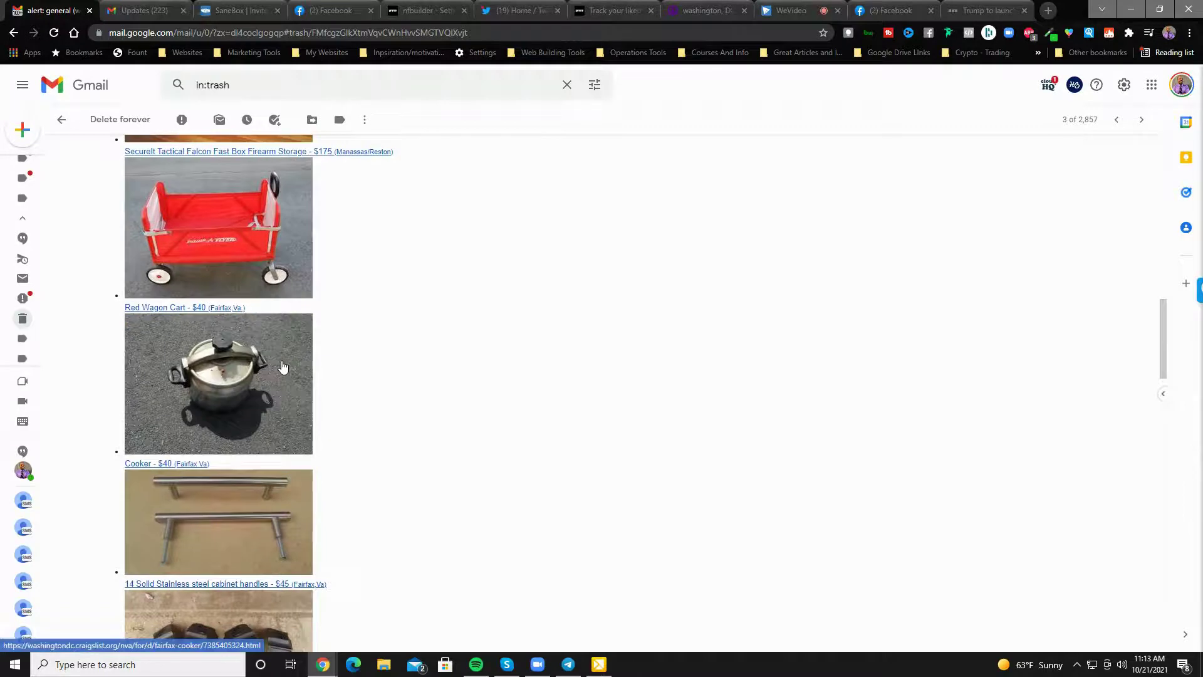